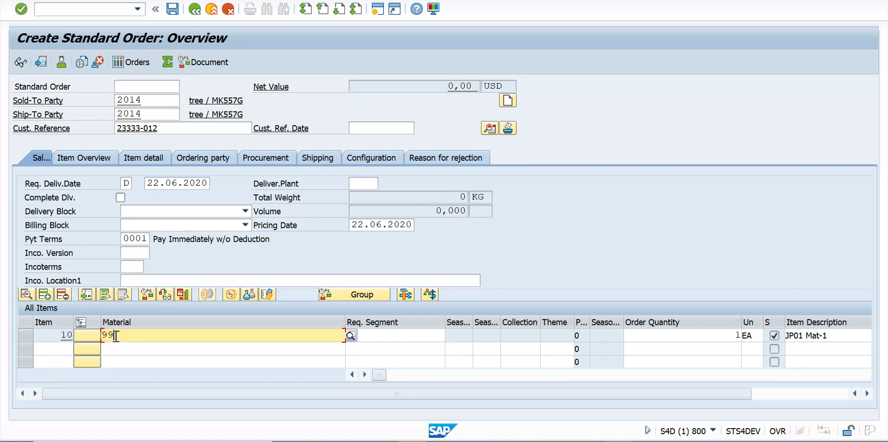
# Open the pricing conditions of item 10 and display the technical information for the PR00 price's Amount field
pyautogui.click(231, 297)
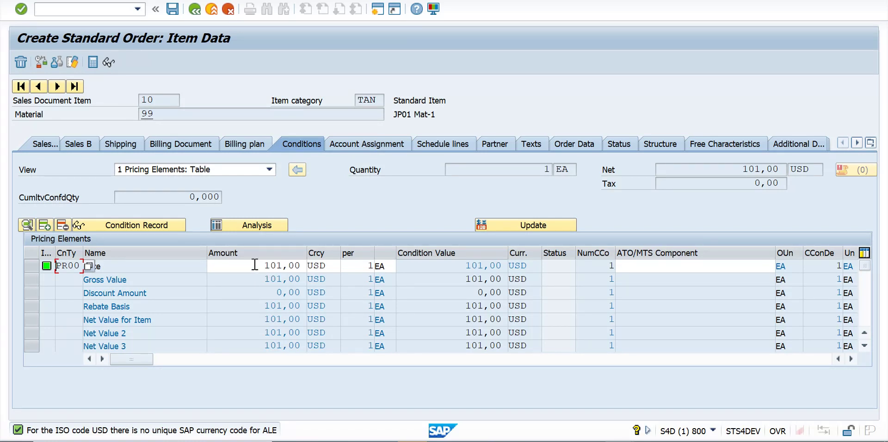
pyautogui.moveTo(254, 263); pyautogui.dragTo(316, 269)
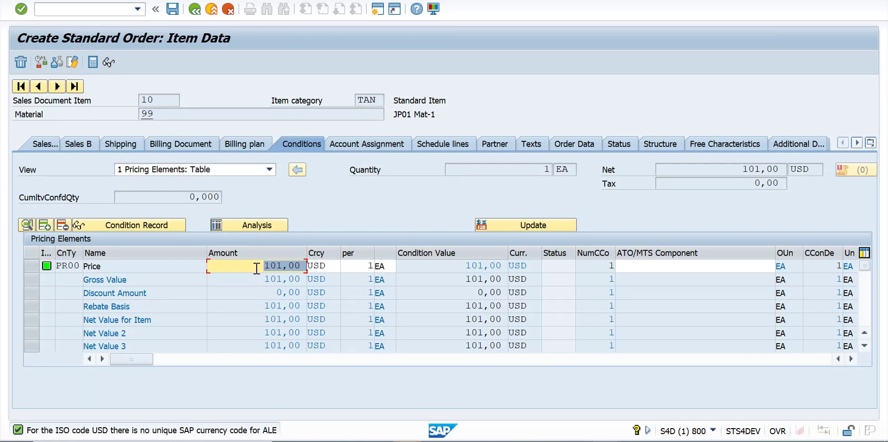
pyautogui.press('Return')
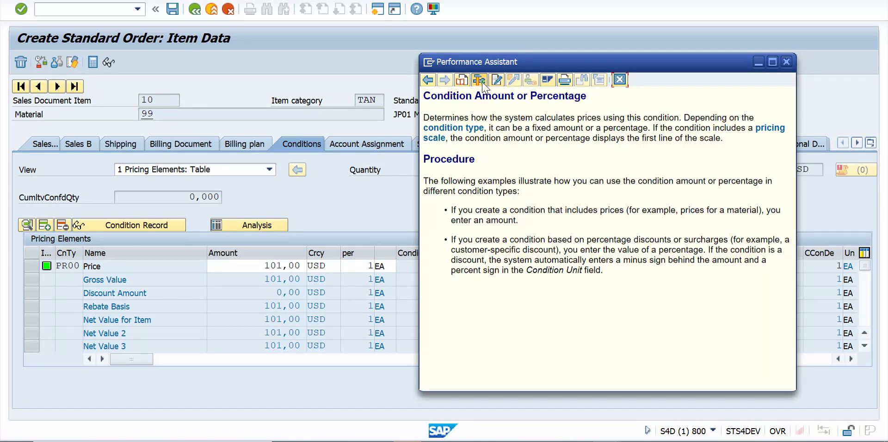
pyautogui.click(481, 82)
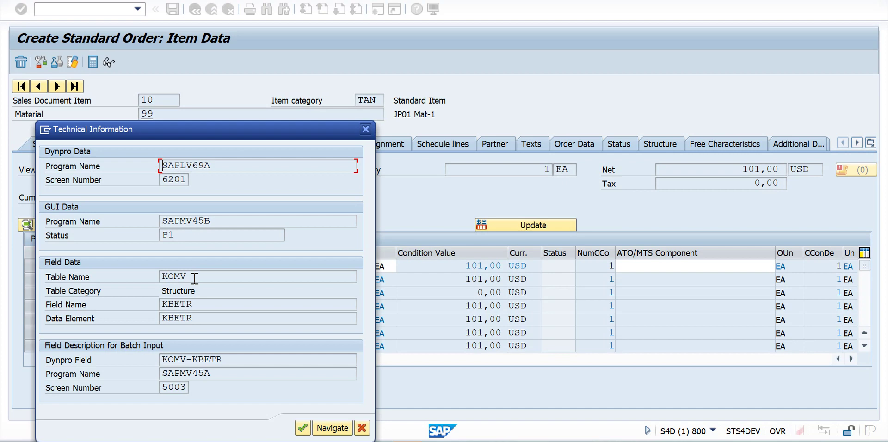
# Check the table name in the Amount field's technical information, and close the field help
pyautogui.click(184, 278)
pyautogui.moveTo(186, 278); pyautogui.dragTo(155, 279)
pyautogui.click(158, 277)
pyautogui.moveTo(270, 129); pyautogui.dragTo(443, 86)
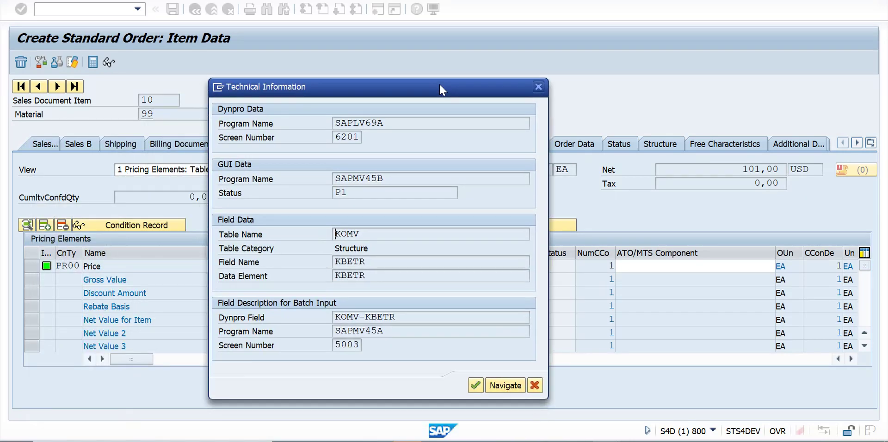
pyautogui.click(541, 86)
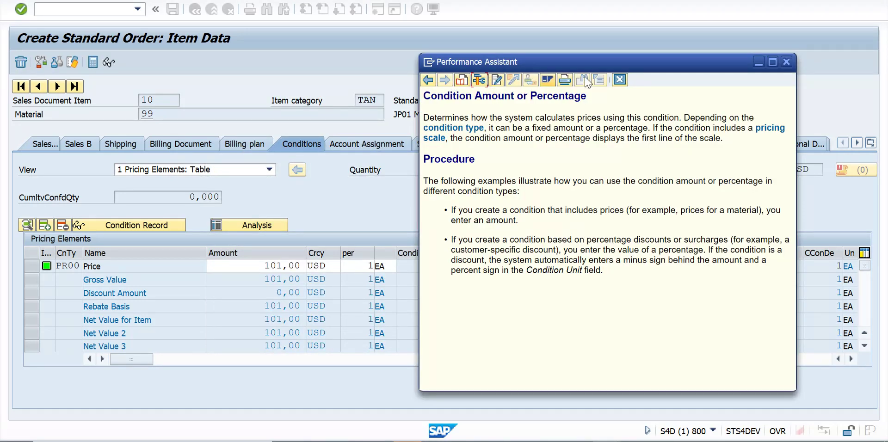
pyautogui.click(620, 79)
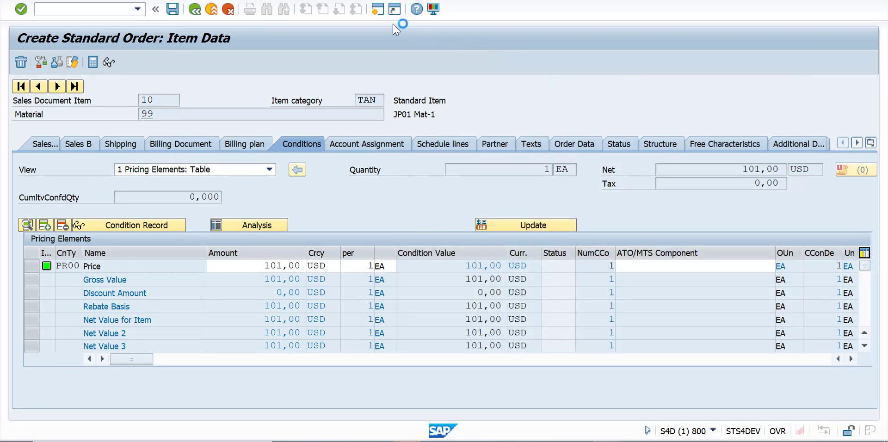
# Start the ABAP Dictionary (SE11) in a new session and display the KOMV structure
pyautogui.click(378, 10)
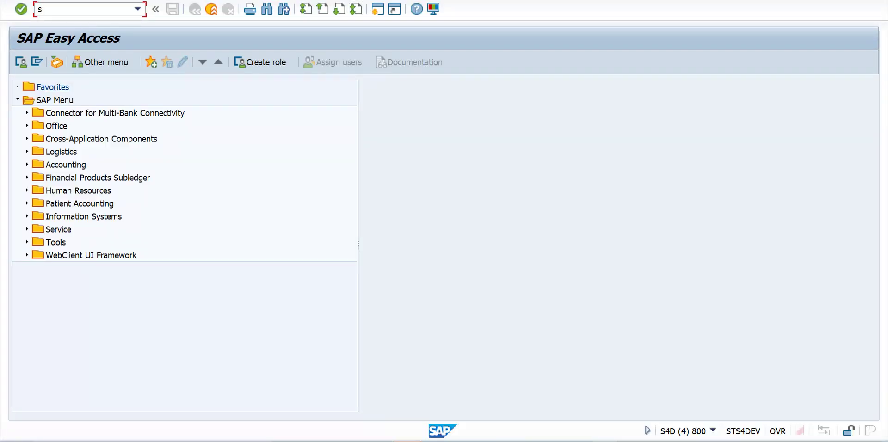
pyautogui.press('Return')
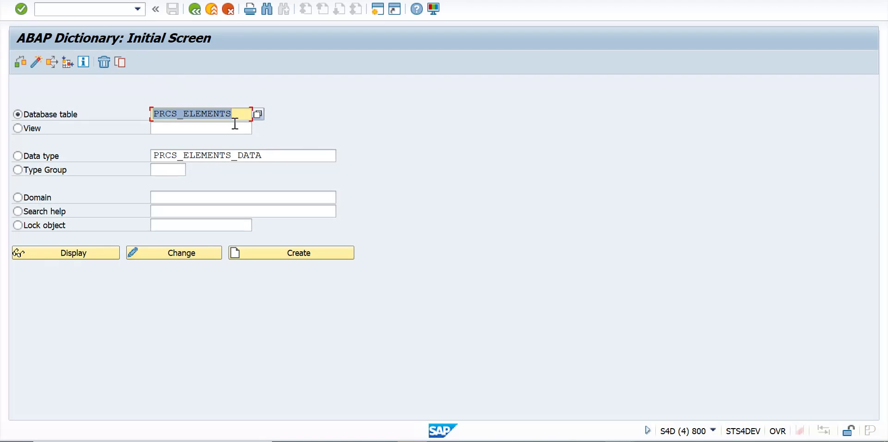
pyautogui.write('KOMV')
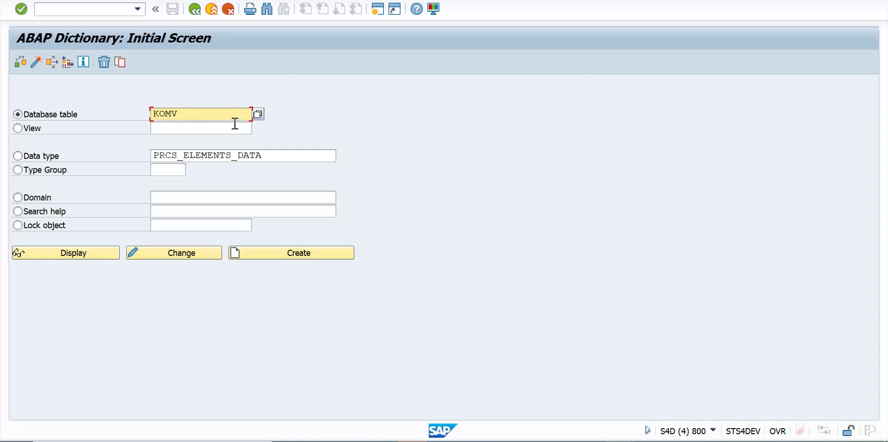
pyautogui.click(102, 255)
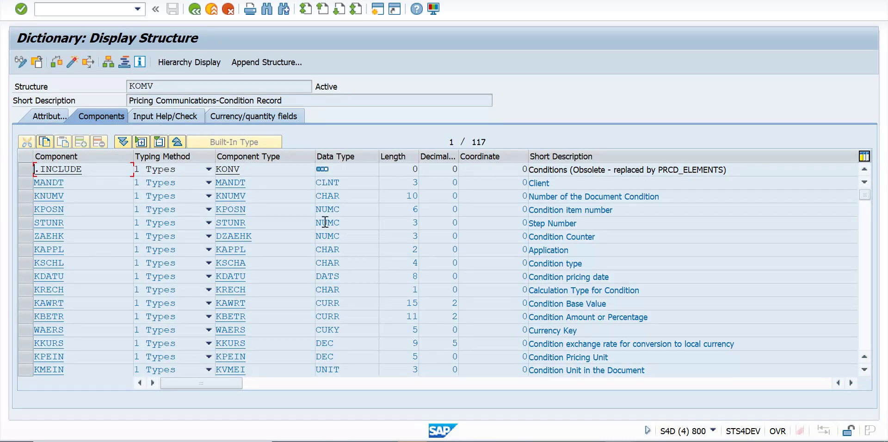
# Examine the short description of the KONV include in the KOMV structure for its replacement table
pyautogui.moveTo(157, 87); pyautogui.dragTo(109, 85)
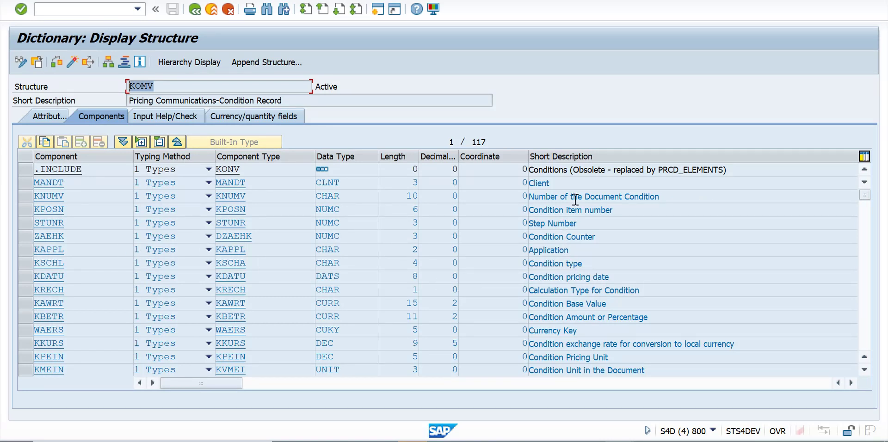
pyautogui.moveTo(751, 171); pyautogui.dragTo(495, 176)
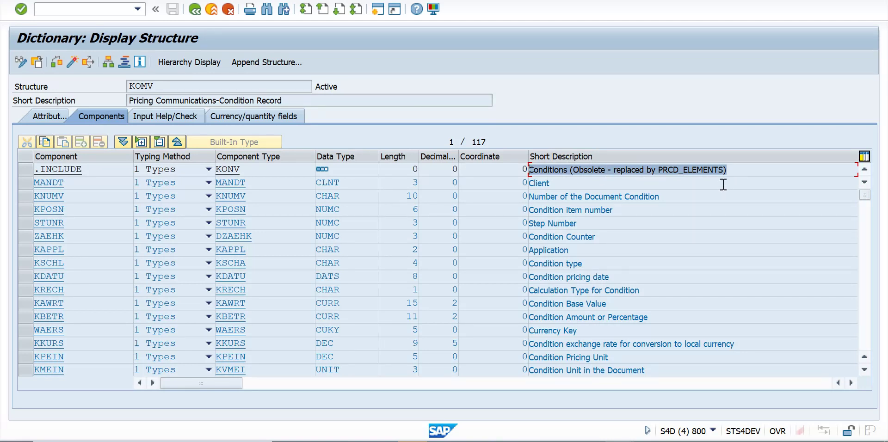
pyautogui.doubleClick(162, 84)
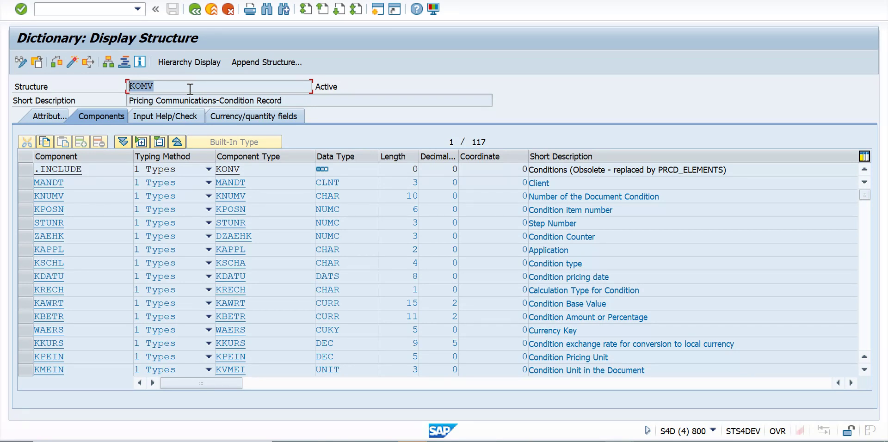
pyautogui.moveTo(663, 169); pyautogui.dragTo(727, 169)
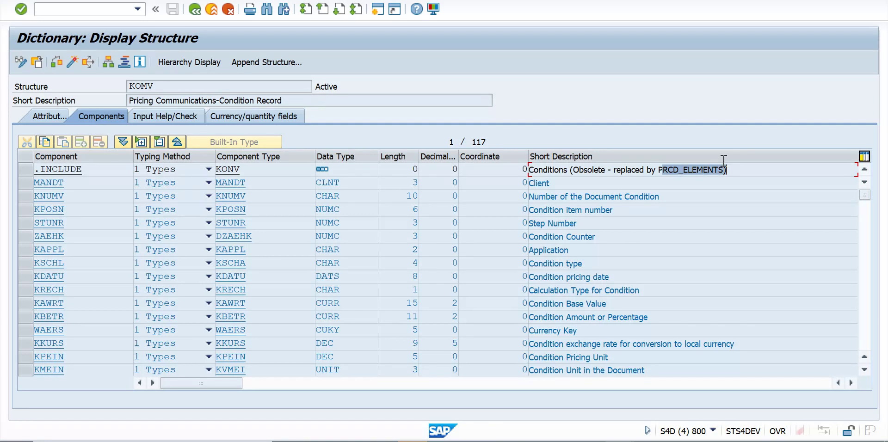
# Display the database table KONV in the dictionary and read its short description
pyautogui.click(196, 14)
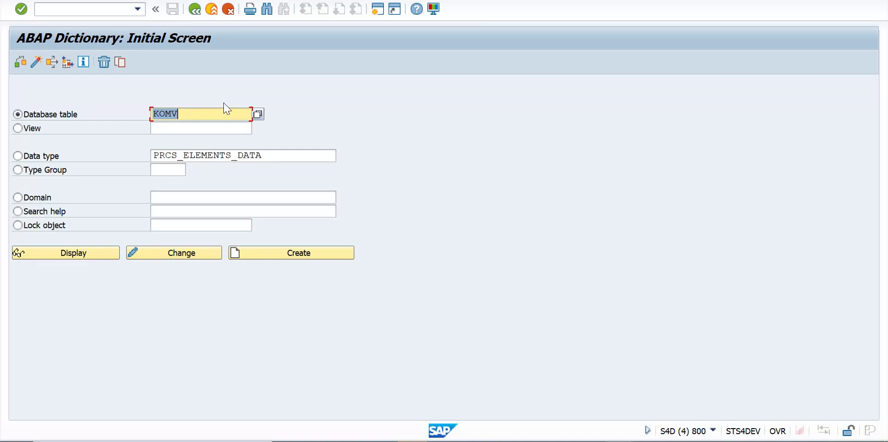
pyautogui.write('KONV')
pyautogui.click(94, 255)
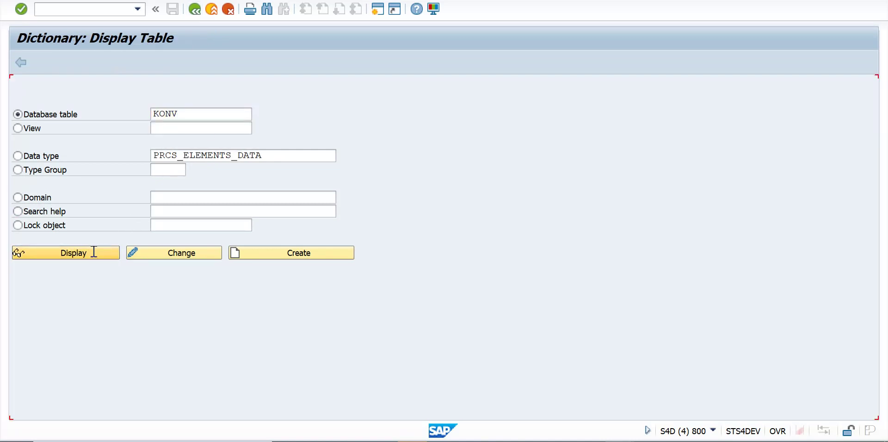
pyautogui.moveTo(170, 100); pyautogui.dragTo(330, 101)
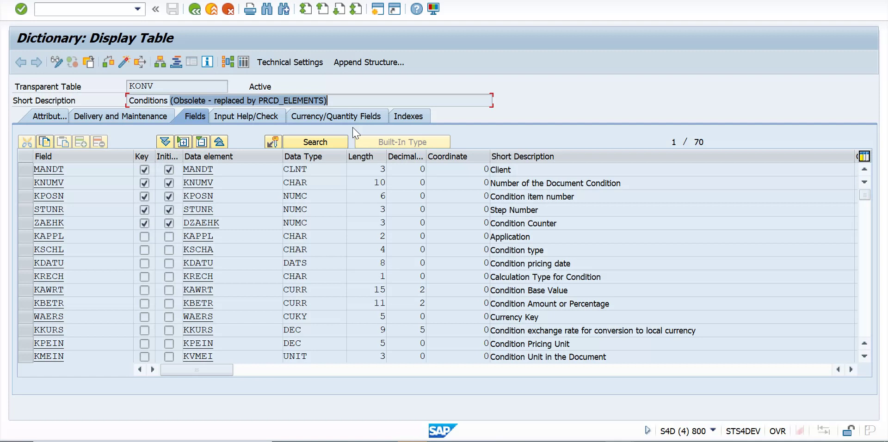
# Switch to General Table Display (SE16N) and query table KONV without any selection criteria
pyautogui.click(194, 9)
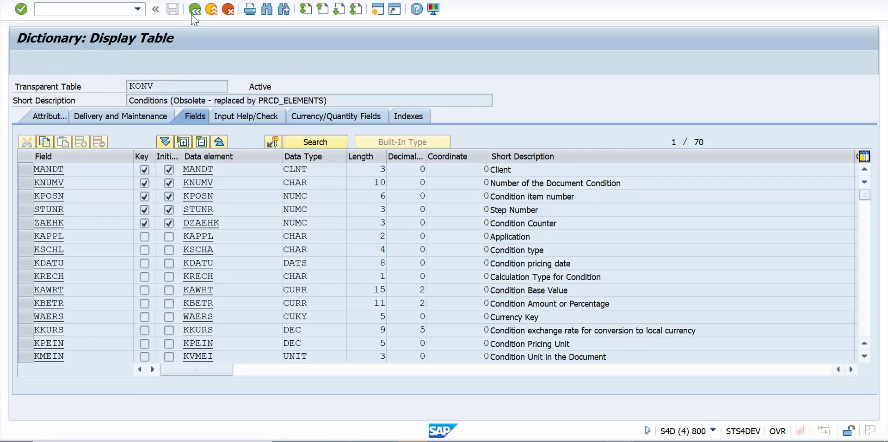
pyautogui.click(112, 10)
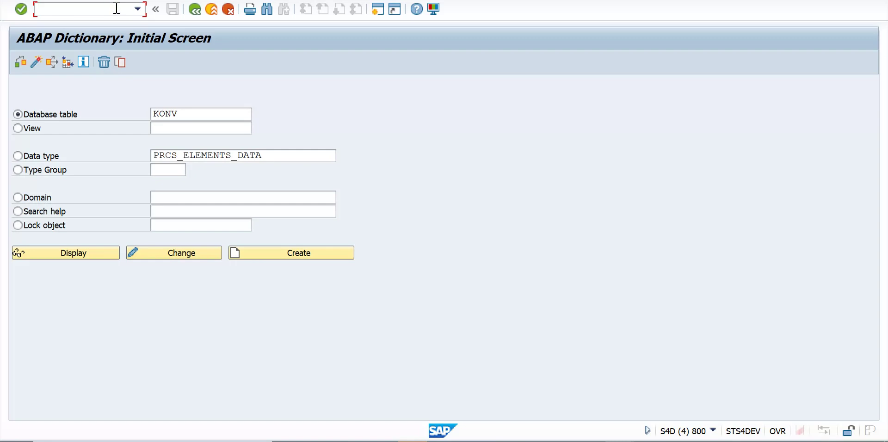
pyautogui.write('/nse16n')
pyautogui.press('Return')
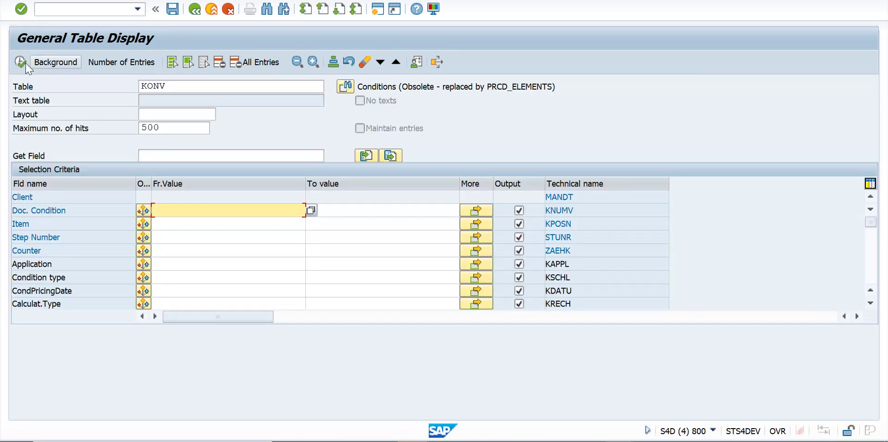
pyautogui.click(18, 64)
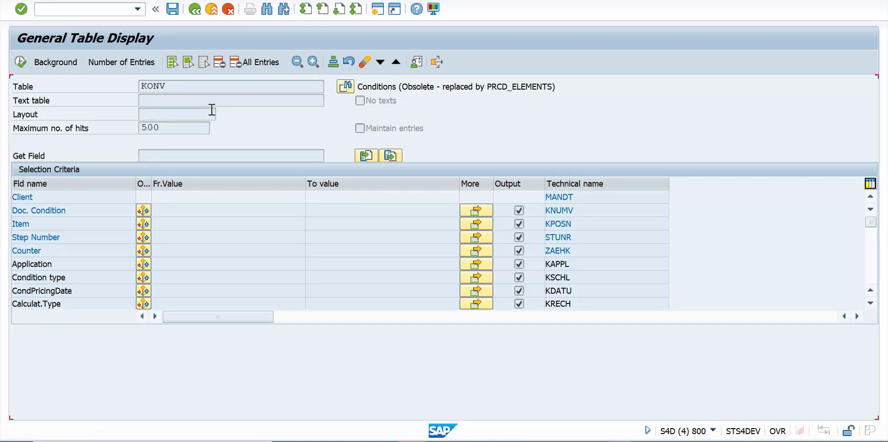
# Change the table to query to PRCD_ELEMENTS and load its selection fields
pyautogui.doubleClick(178, 87)
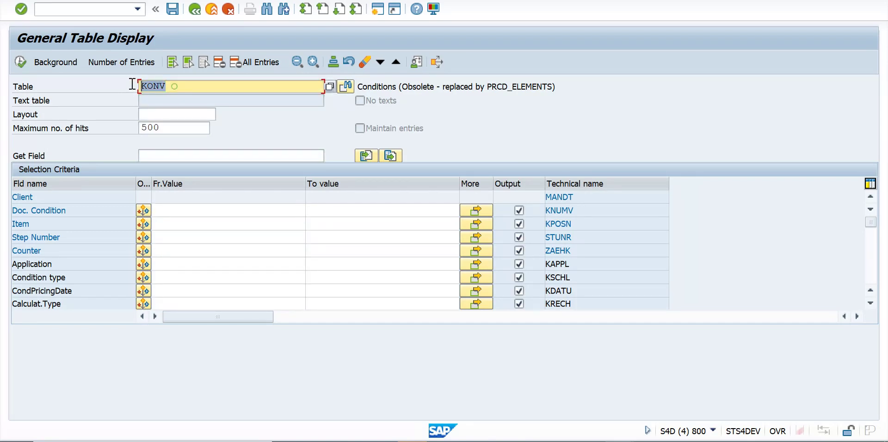
pyautogui.press('BackSpace')
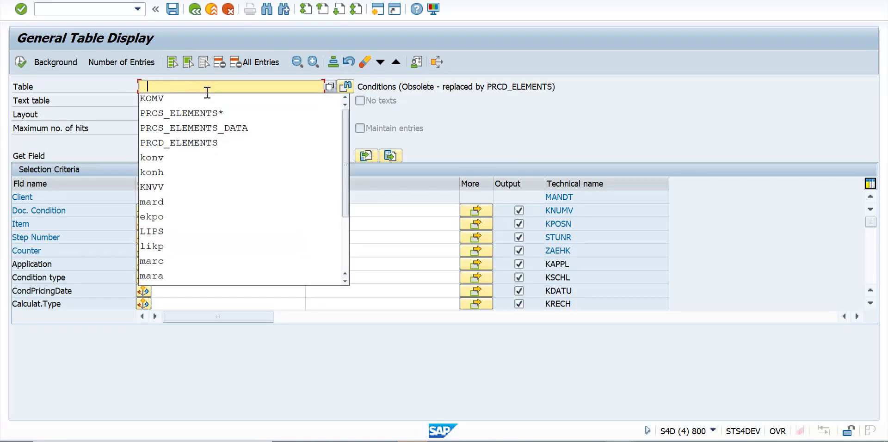
pyautogui.click(193, 143)
pyautogui.press('Return')
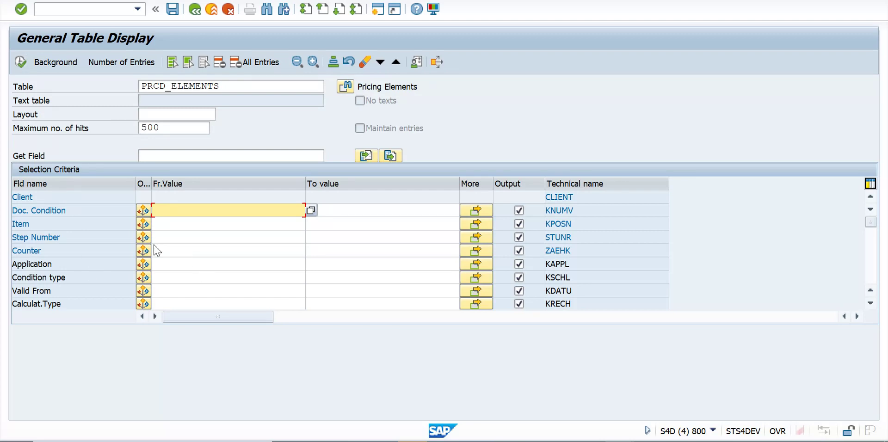
# List the PRCD_ELEMENTS entries with condition type PR00 and look over the results
pyautogui.click(185, 277)
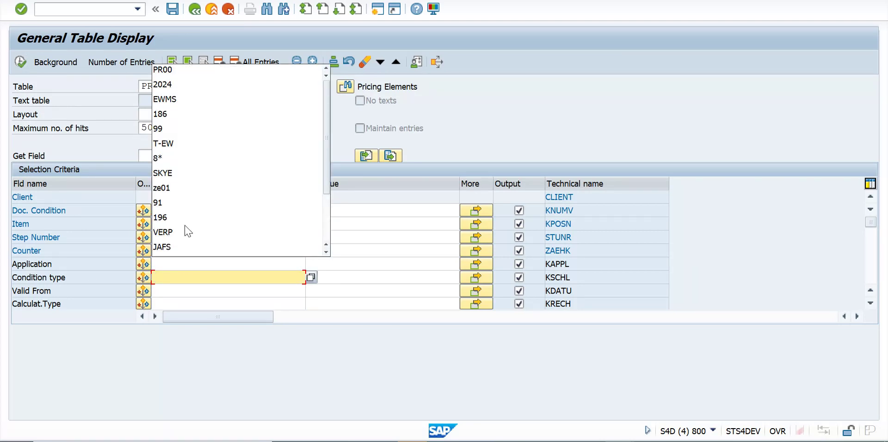
pyautogui.click(174, 70)
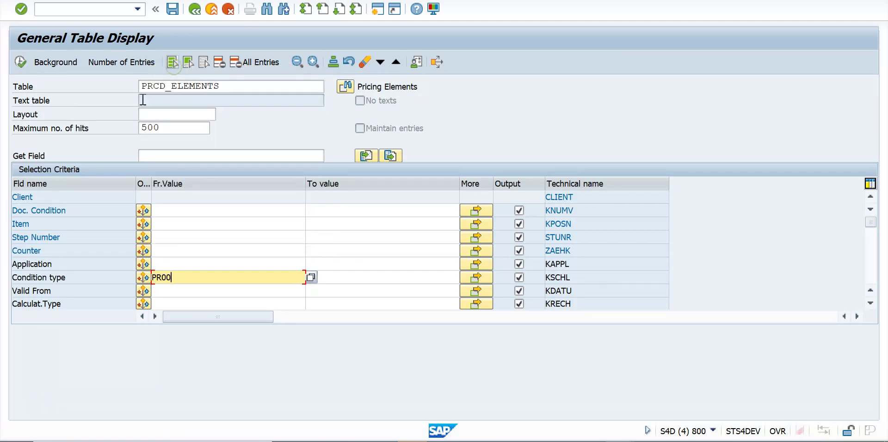
pyautogui.click(17, 63)
pyautogui.click(19, 65)
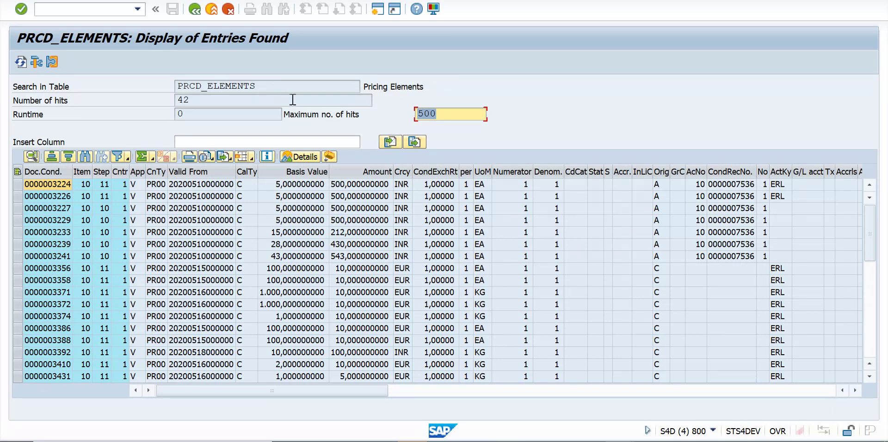
pyautogui.moveTo(268, 86); pyautogui.dragTo(162, 86)
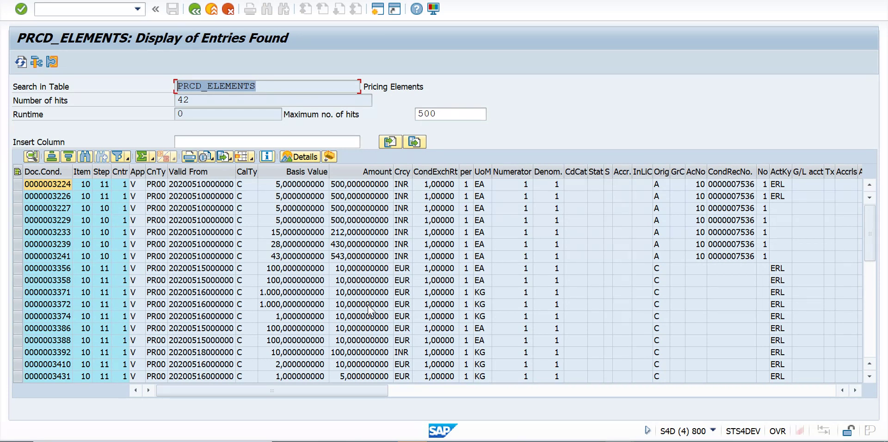
# Return to the ABAP Dictionary with transaction SE11 and display the data type PRCS_ELEMENTS_DATA
pyautogui.click(195, 9)
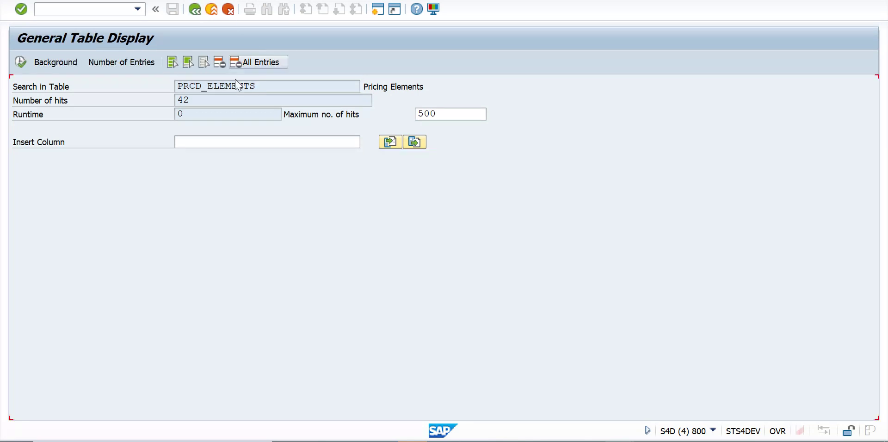
pyautogui.click(195, 9)
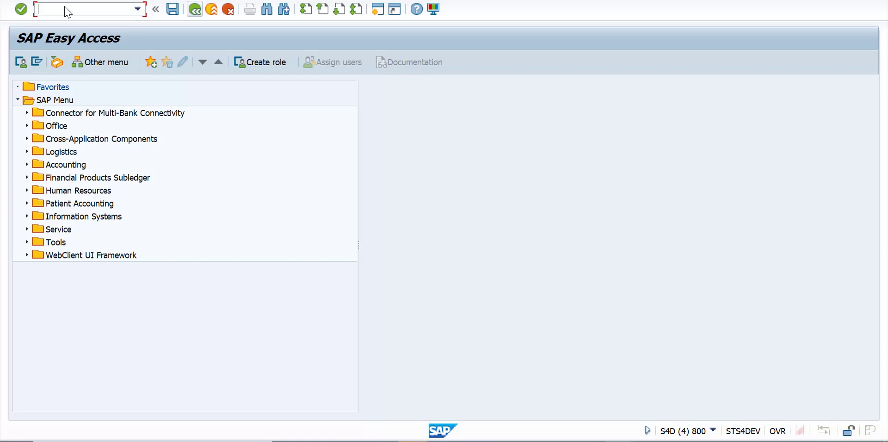
pyautogui.write('se1')
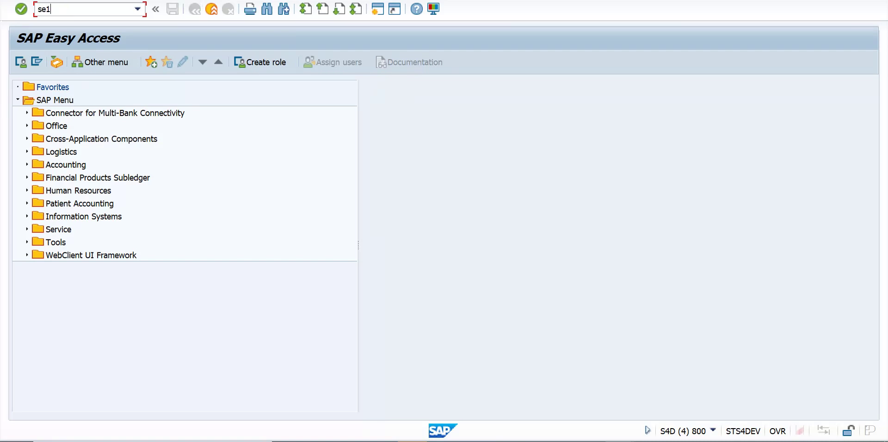
pyautogui.write('1')
pyautogui.press('Return')
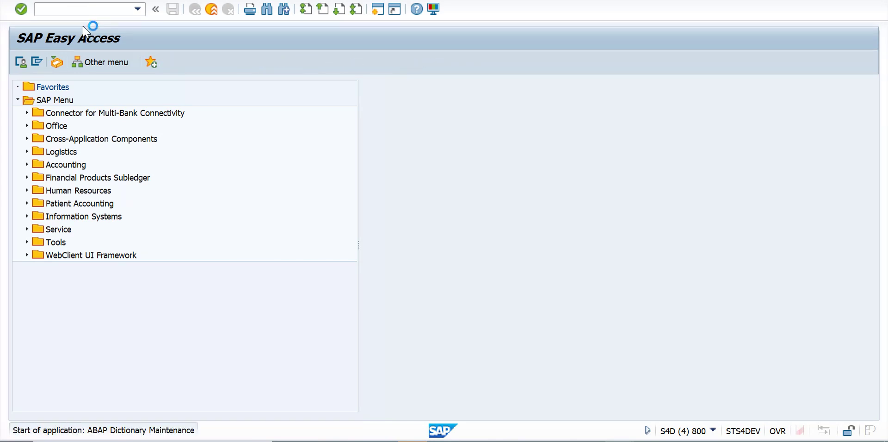
pyautogui.click(44, 159)
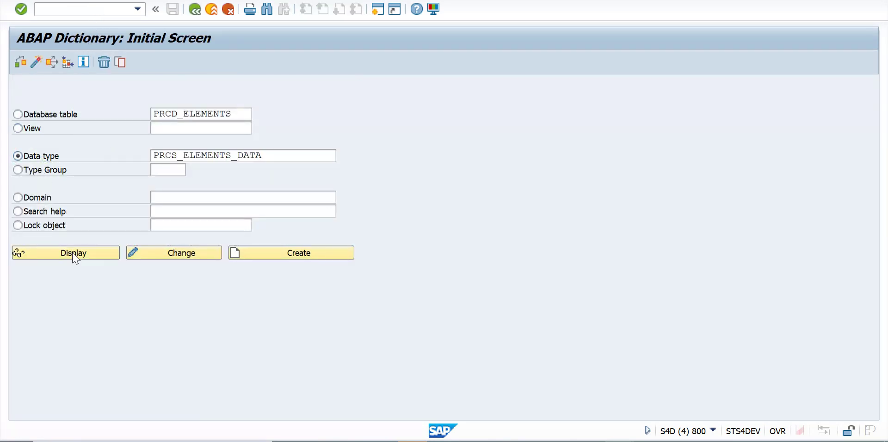
pyautogui.click(73, 252)
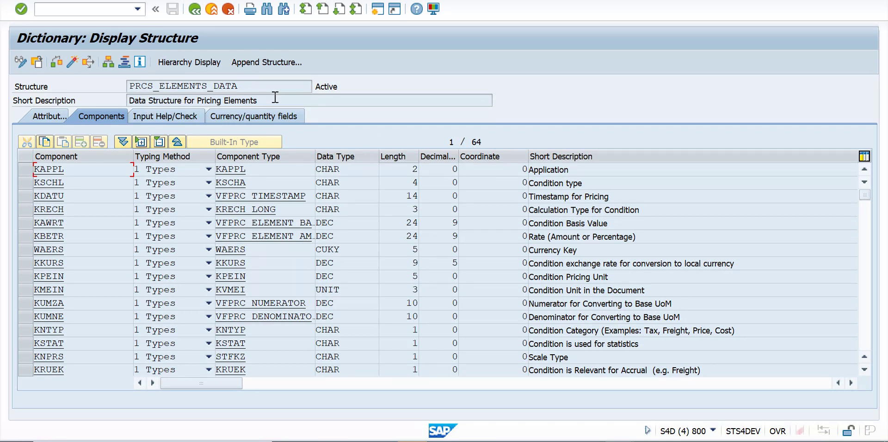
# Return to the dictionary start screen and display PRCS_ELEMENTS as database table to review its components and included key structure
pyautogui.moveTo(274, 97); pyautogui.dragTo(100, 98)
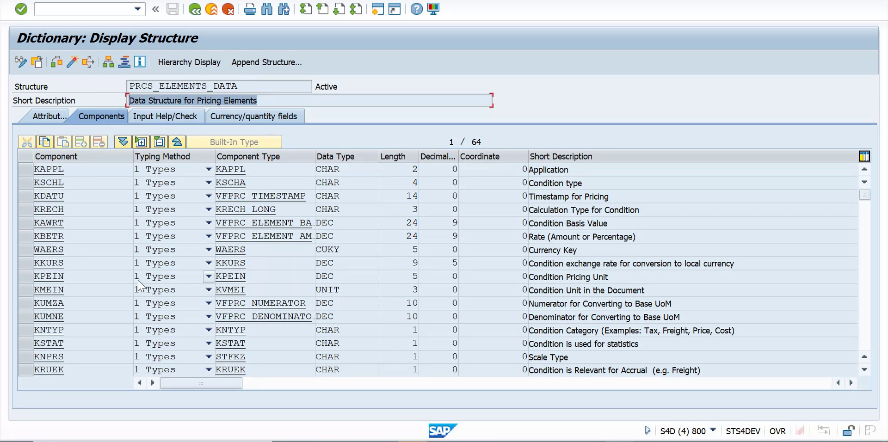
pyautogui.click(194, 9)
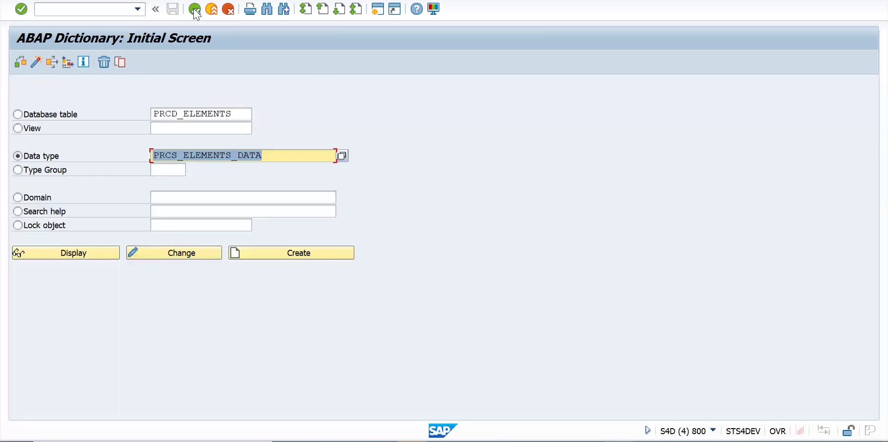
pyautogui.click(171, 114)
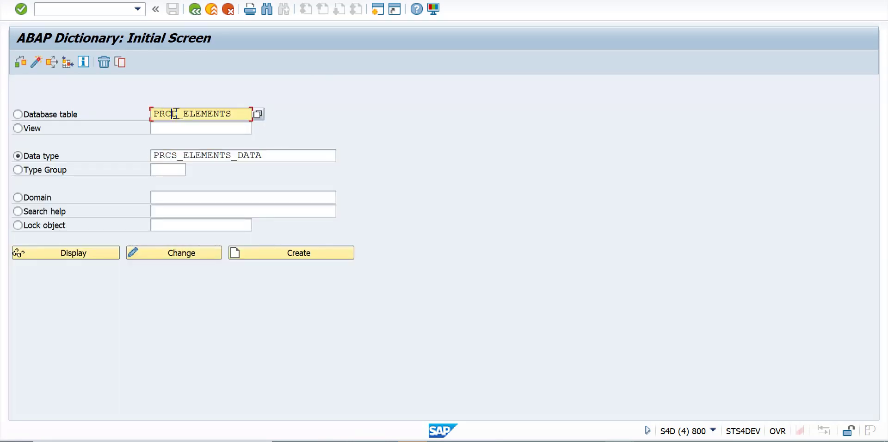
pyautogui.press('Delete')
pyautogui.write('S')
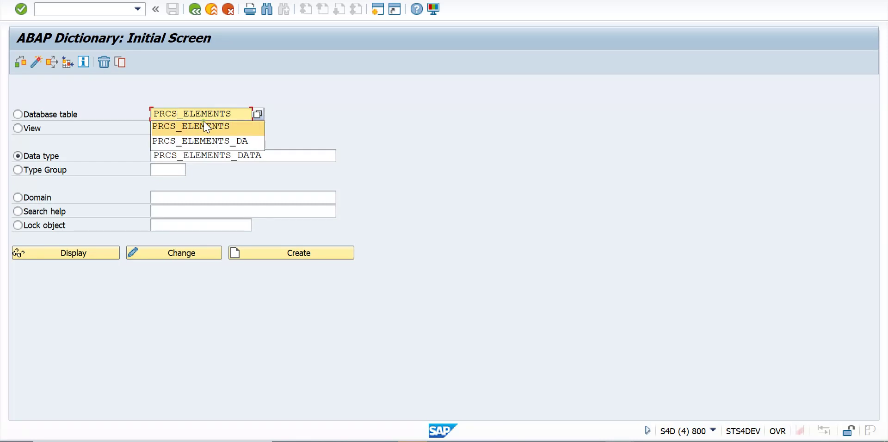
pyautogui.click(204, 125)
pyautogui.click(52, 116)
pyautogui.click(64, 256)
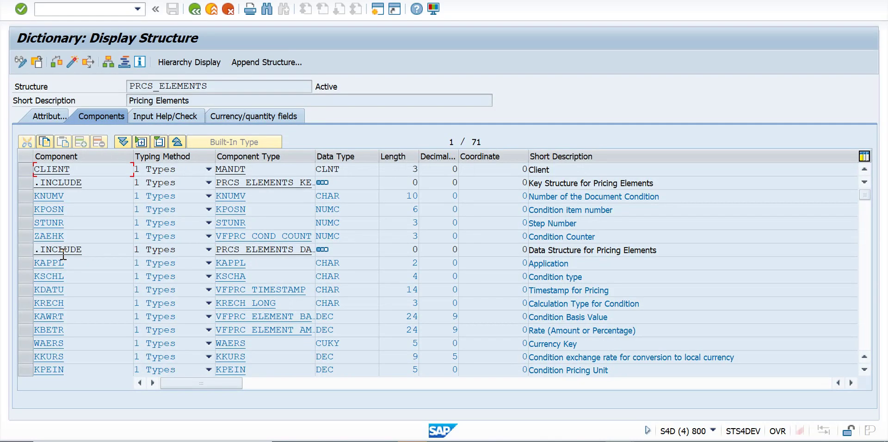
pyautogui.click(94, 183)
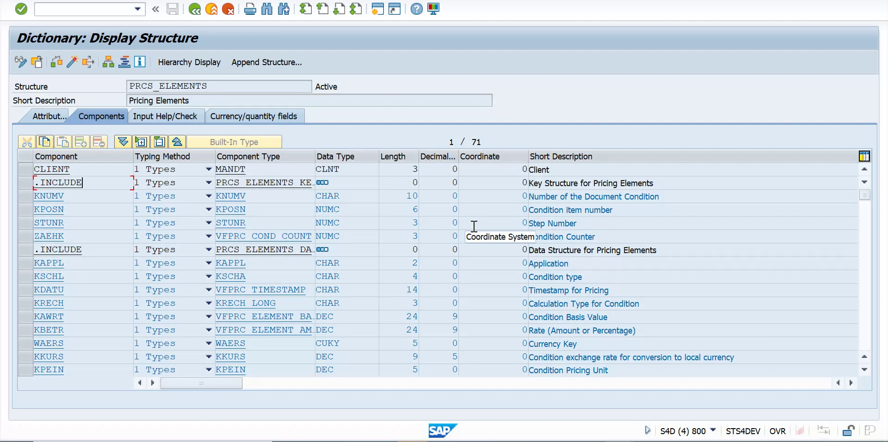
# Go back and display the field definitions of the database table PRCD_ELEMENTS
pyautogui.click(195, 9)
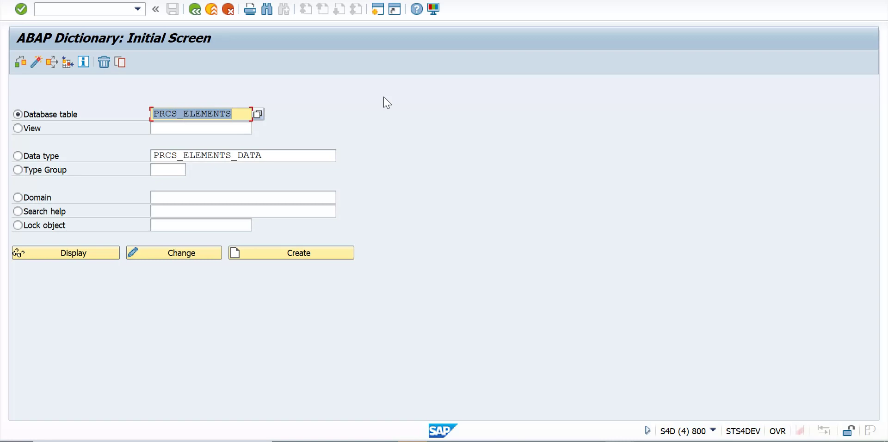
pyautogui.click(178, 116)
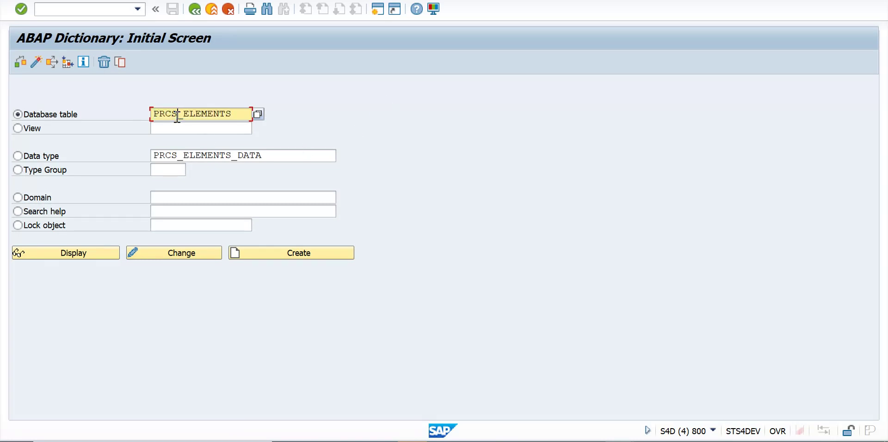
pyautogui.press('BackSpace')
pyautogui.write('D')
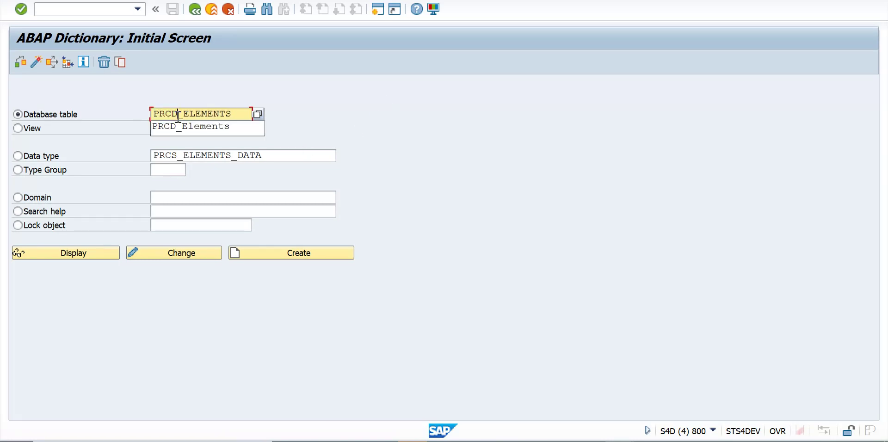
pyautogui.click(218, 127)
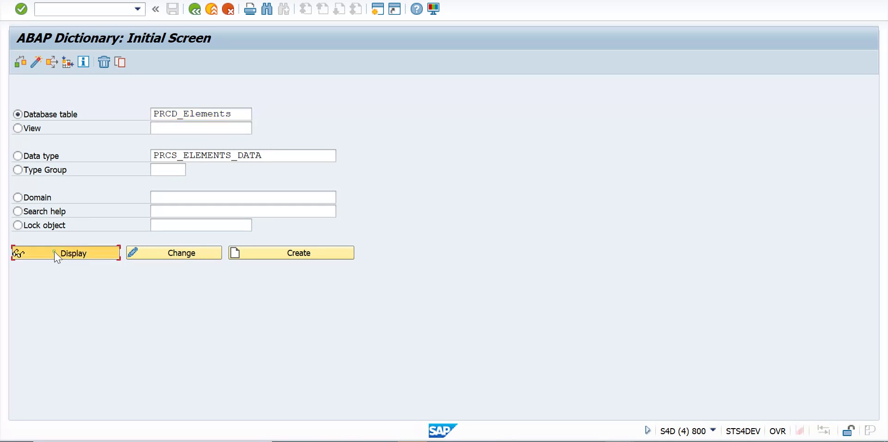
pyautogui.click(55, 253)
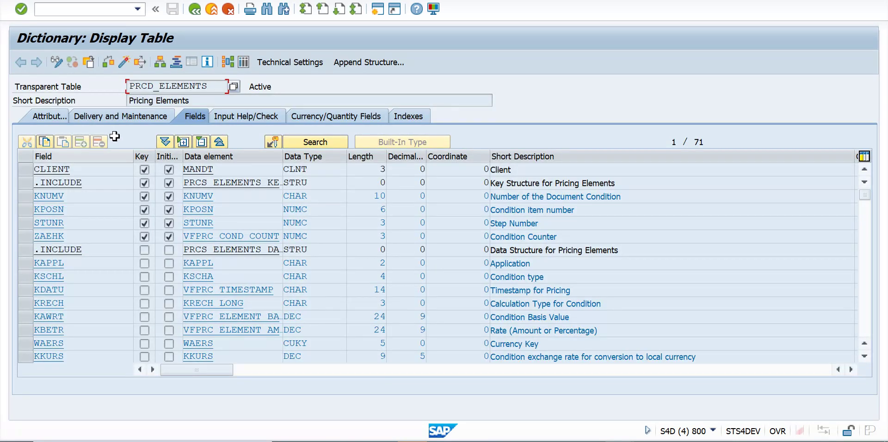
pyautogui.moveTo(212, 88); pyautogui.dragTo(45, 85)
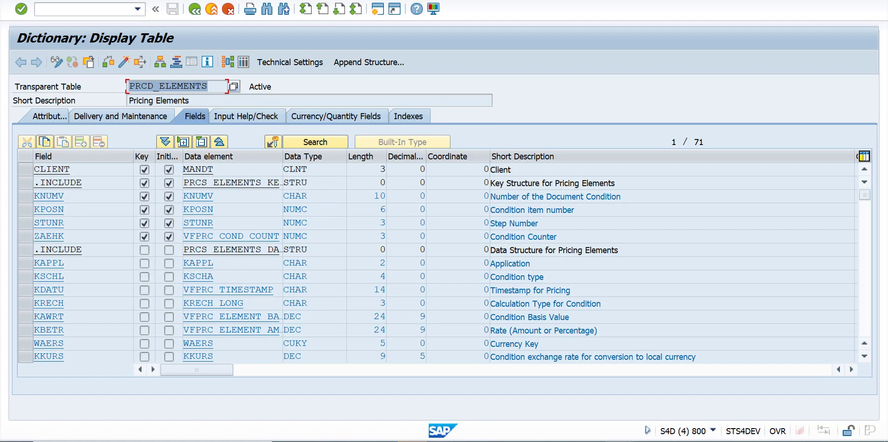
# Copy the field name KAWRT from the Notepad list and search for it in the PRCD_ELEMENTS field list
pyautogui.click(797, 393)
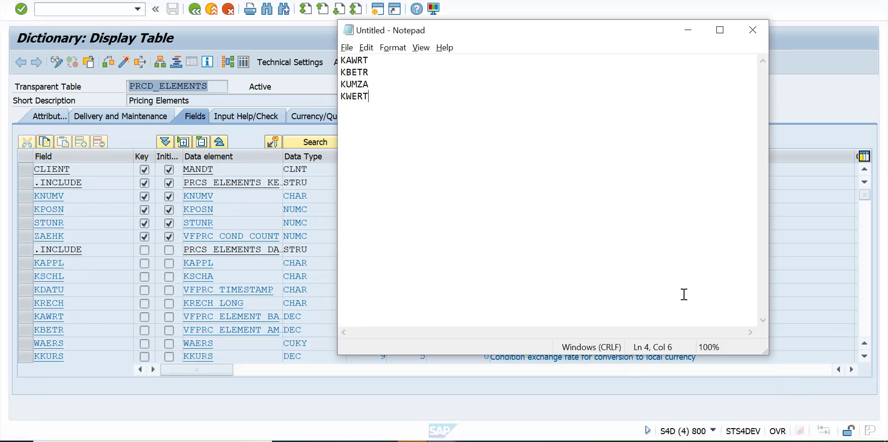
pyautogui.moveTo(381, 59); pyautogui.dragTo(315, 60)
pyautogui.hotkey('ctrl', 'c')
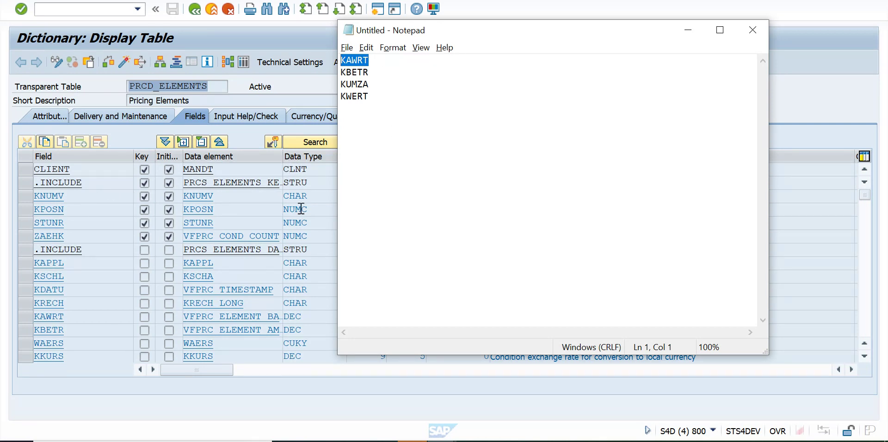
pyautogui.click(111, 211)
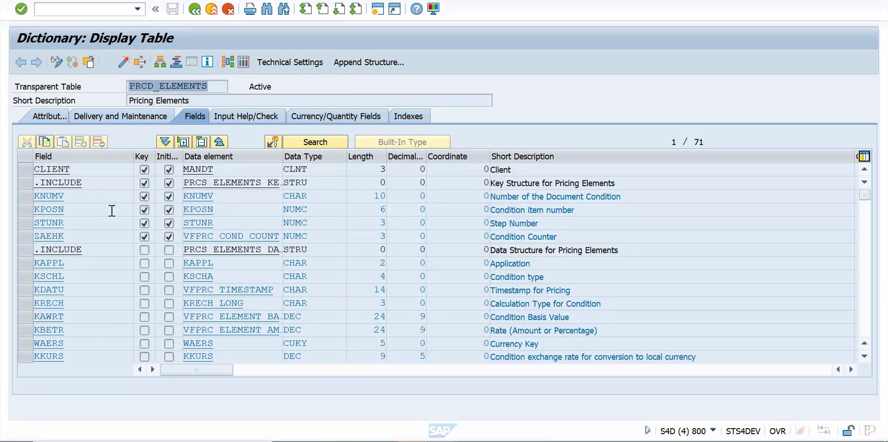
pyautogui.hotkey('ctrl', 'f')
pyautogui.hotkey('ctrl', 'v')
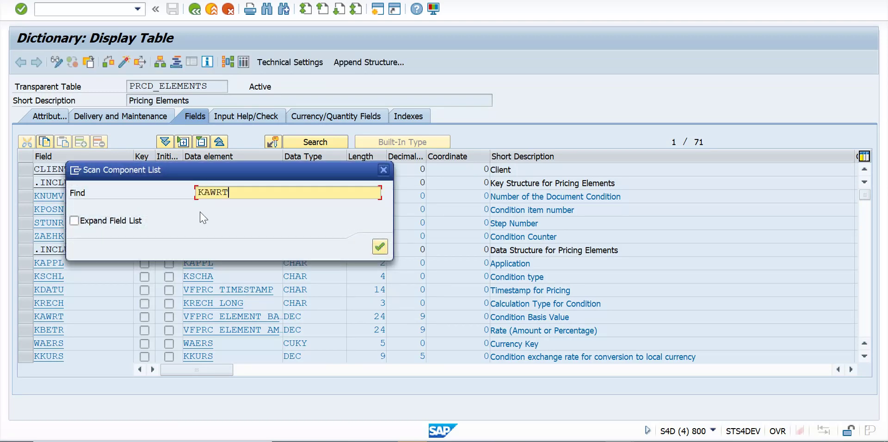
pyautogui.click(380, 248)
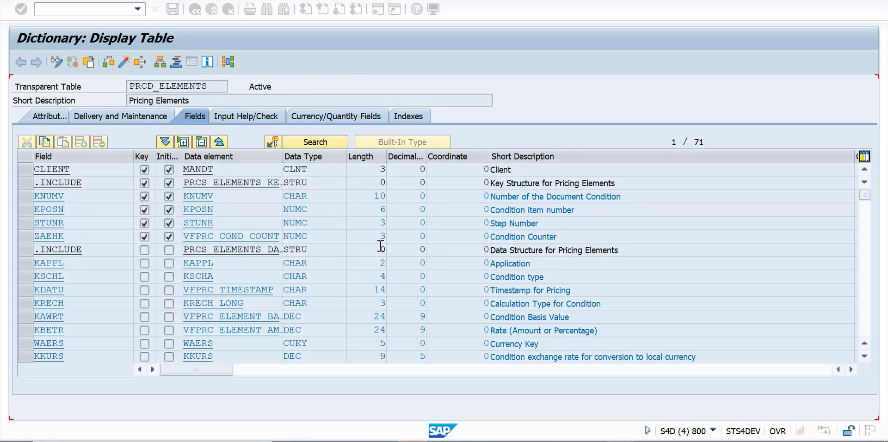
# Examine the length of field KAWRT and check it against the field names listed in Notepad
pyautogui.doubleClick(74, 168)
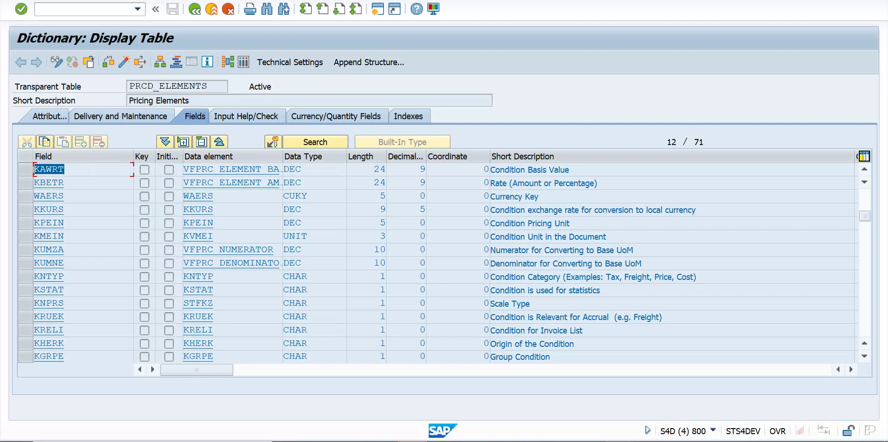
pyautogui.doubleClick(369, 171)
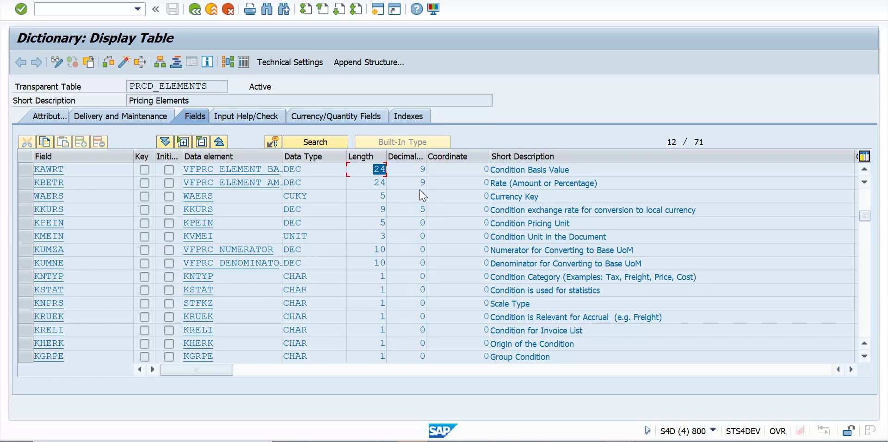
pyautogui.hotkey('alt', 'Tab')
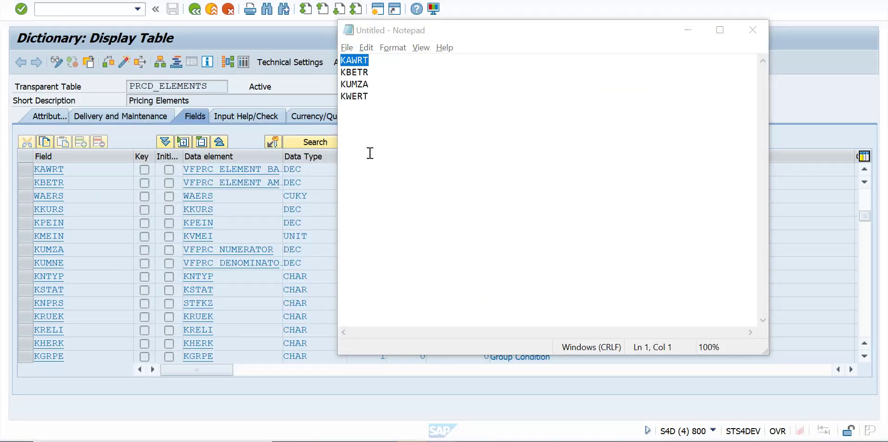
pyautogui.hotkey('alt', 'Tab')
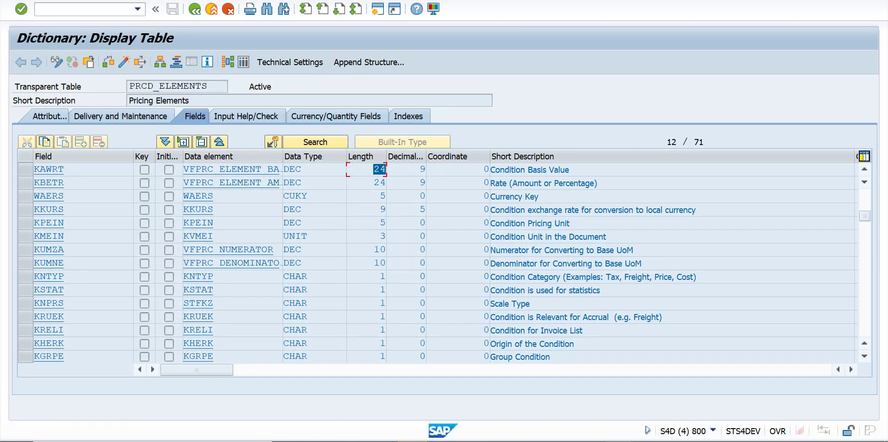
# Open access sequence maintenance with transaction /nv/07 and acknowledge the cross-client notice
pyautogui.click(76, 8)
pyautogui.write('/nv/07')
pyautogui.press('Return')
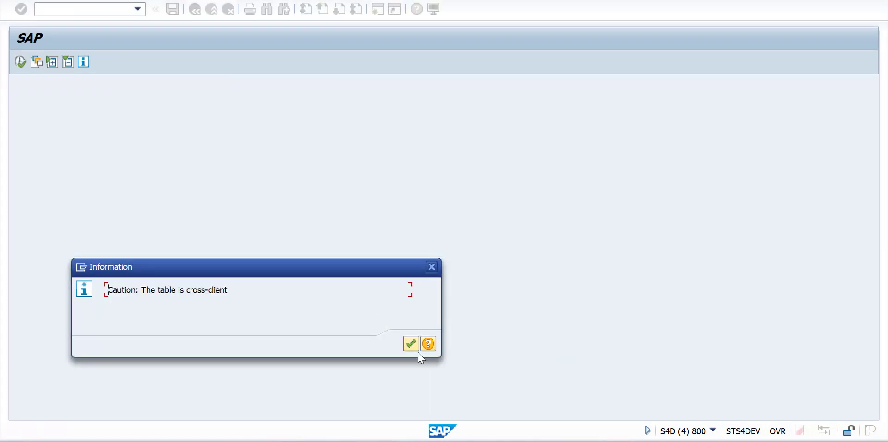
pyautogui.click(410, 344)
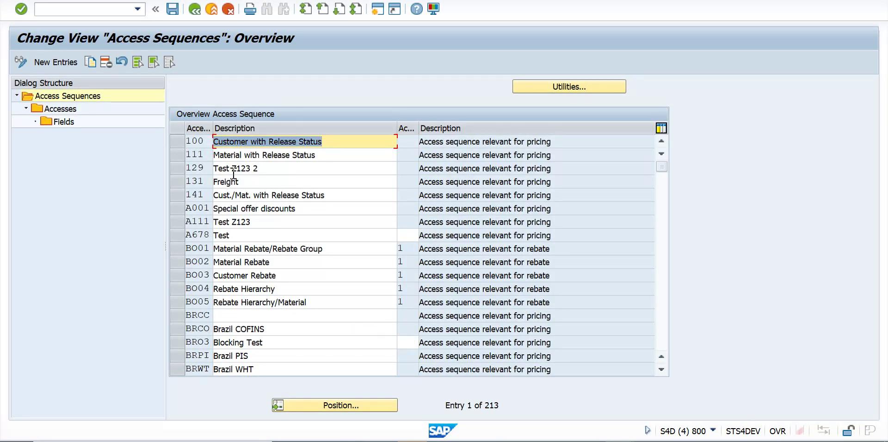
# View the accesses of access sequence 100, Customer with Release Status, and return to the access sequence overview
pyautogui.click(178, 142)
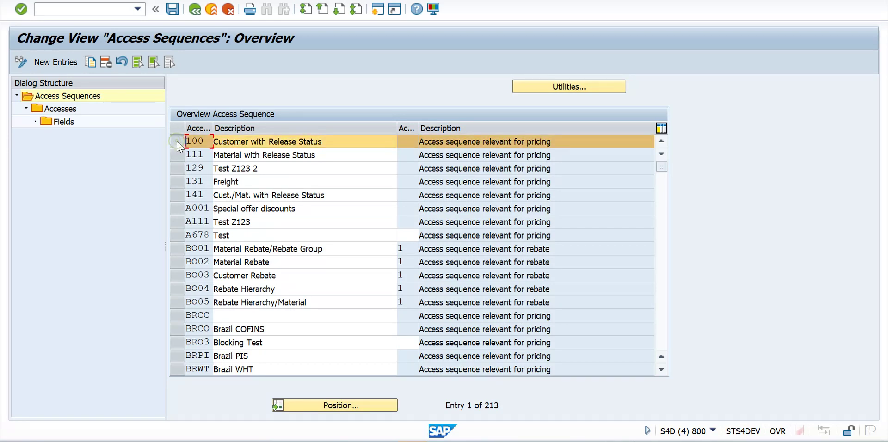
pyautogui.doubleClick(60, 109)
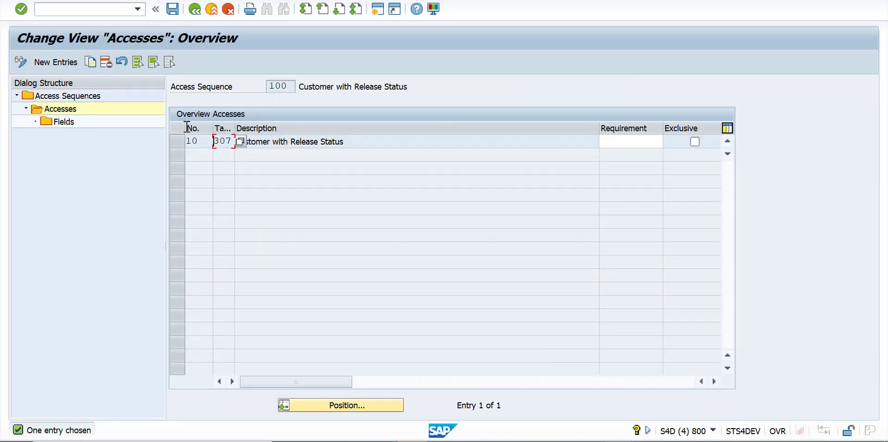
pyautogui.click(177, 141)
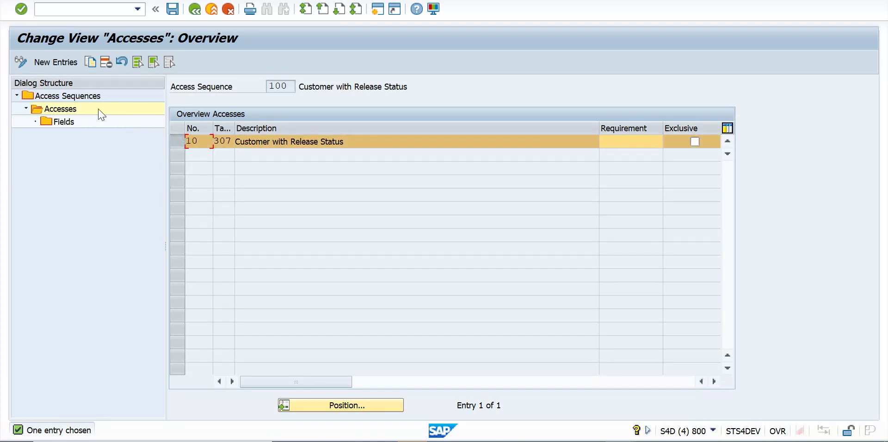
pyautogui.click(194, 9)
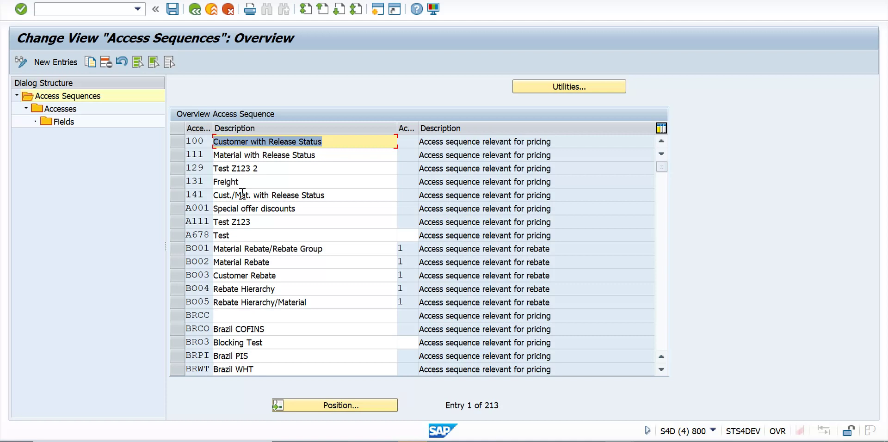
# Reopen the accesses of access sequence 100 and enter 111 as the access number of a new entry
pyautogui.click(202, 142)
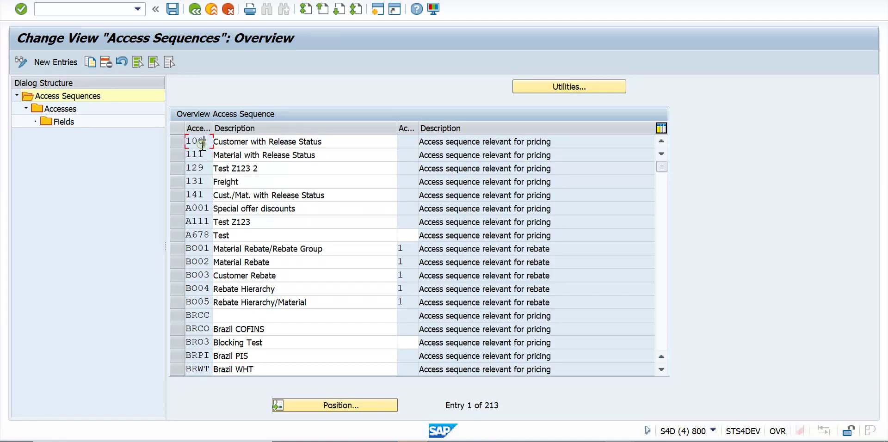
pyautogui.click(177, 142)
pyautogui.doubleClick(63, 110)
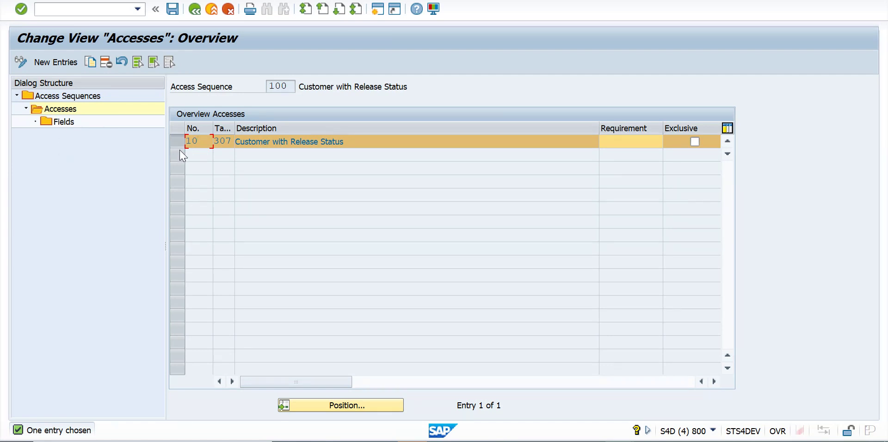
pyautogui.click(57, 65)
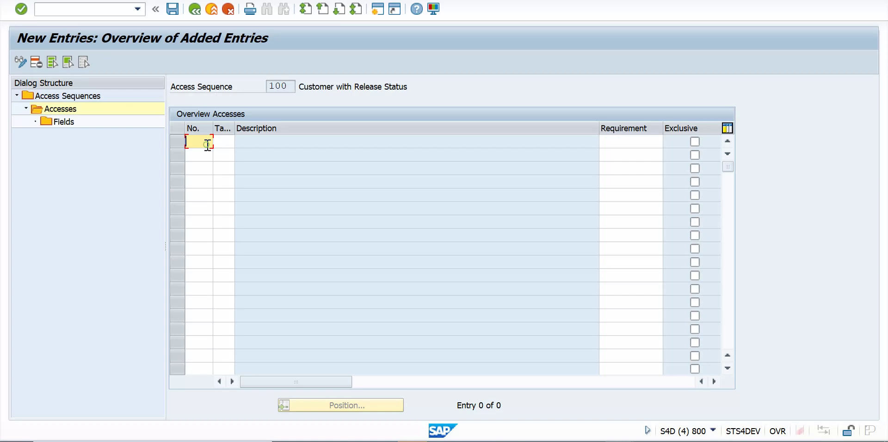
pyautogui.write('111')
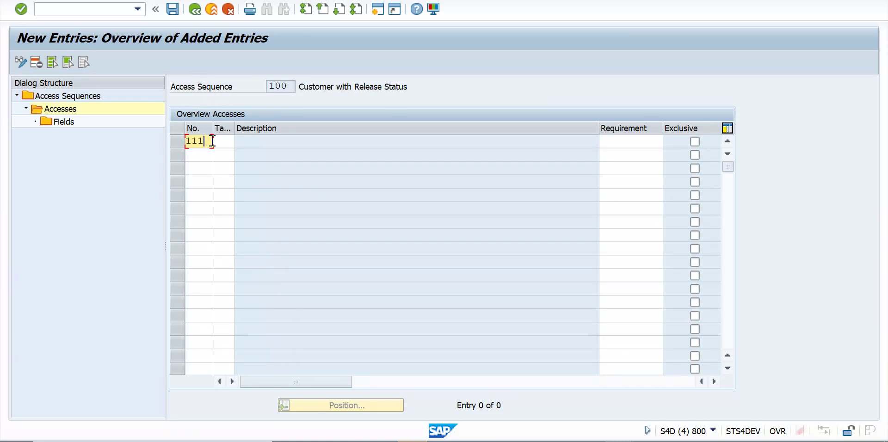
pyautogui.moveTo(205, 141); pyautogui.dragTo(178, 140)
pyautogui.moveTo(611, 437)
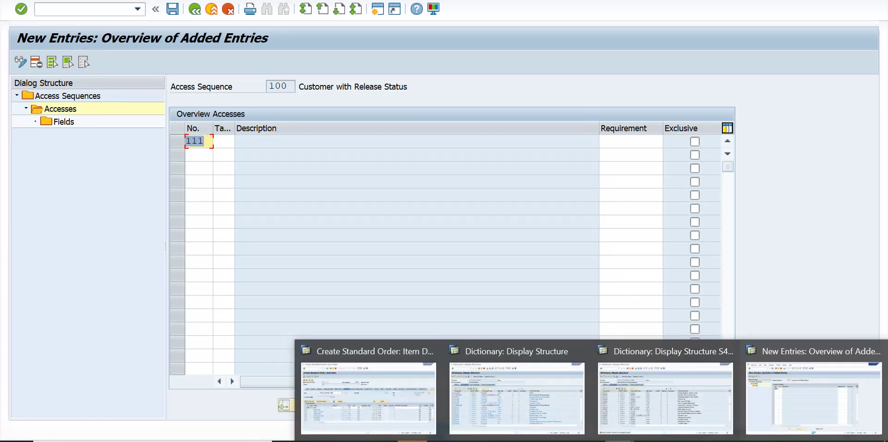